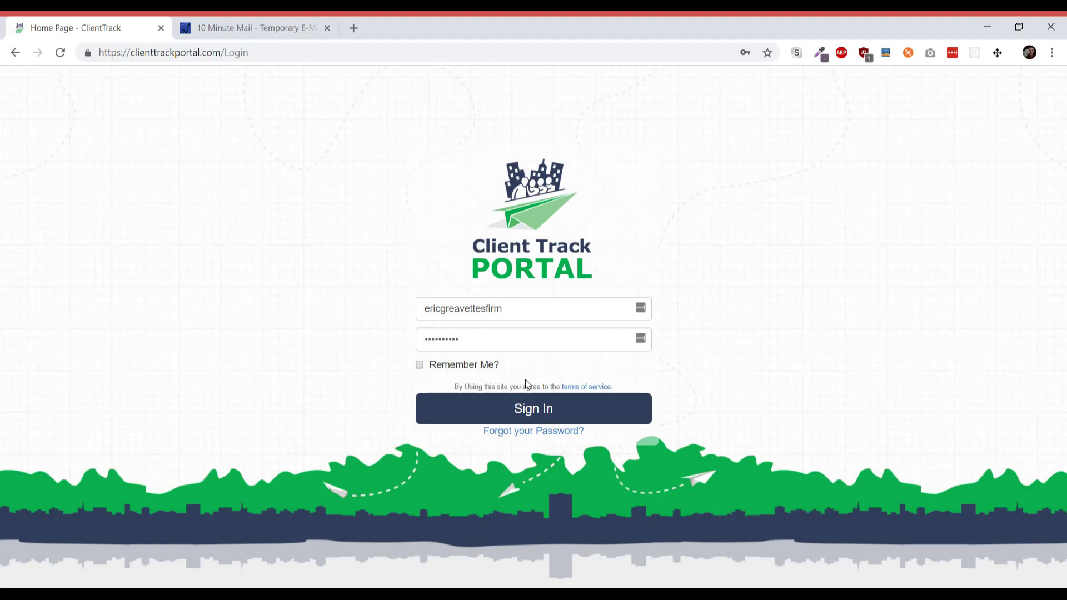
# - Sign in, dismiss the password-save prompt, and open Send Secure Emails & Files from the sidebar
pyautogui.click(614, 416)
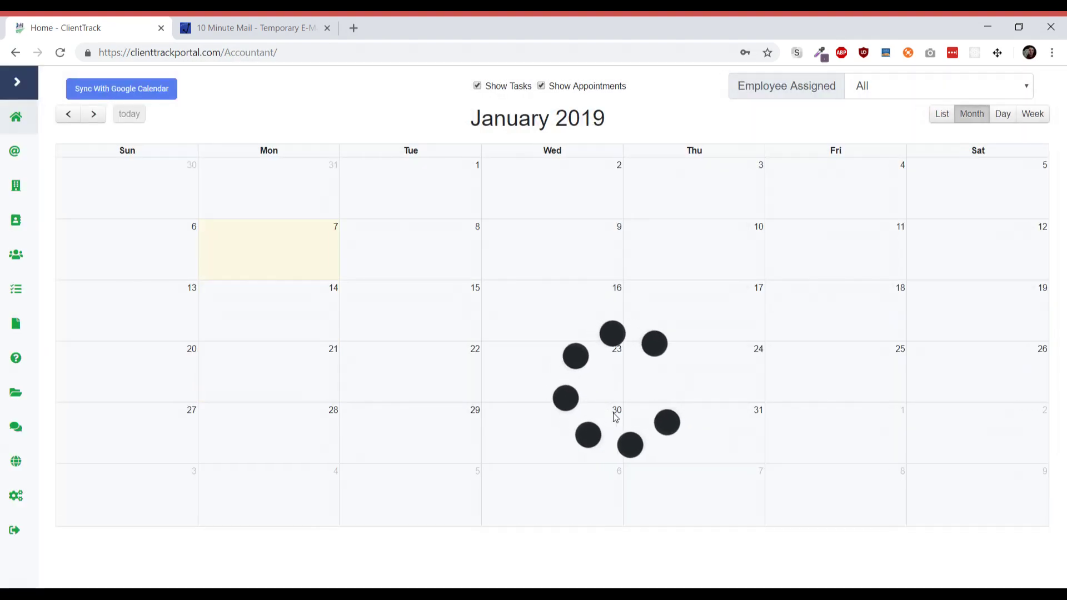
pyautogui.click(927, 177)
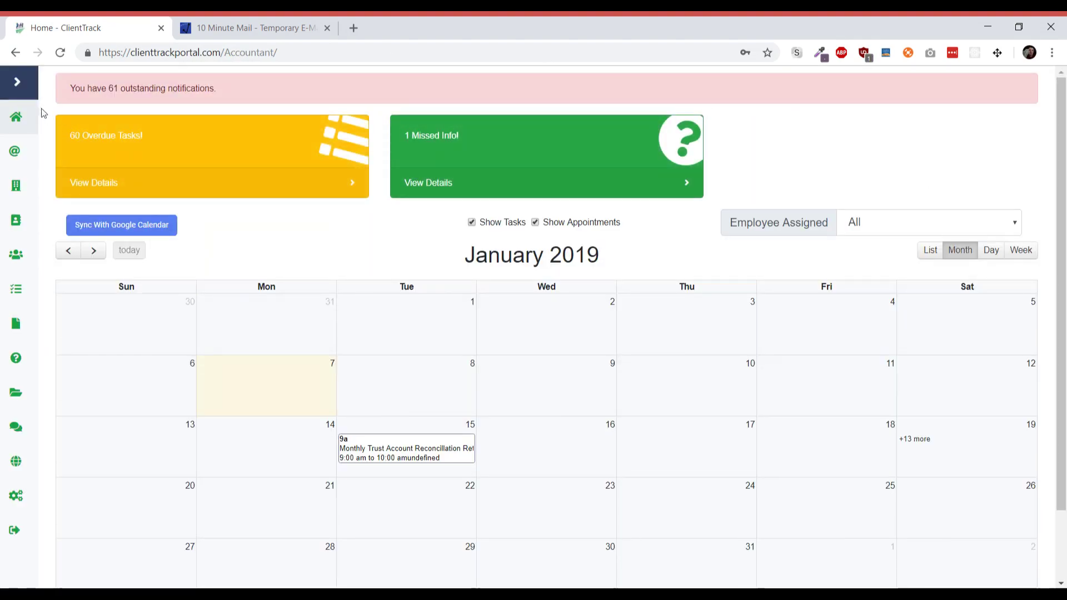
pyautogui.click(18, 84)
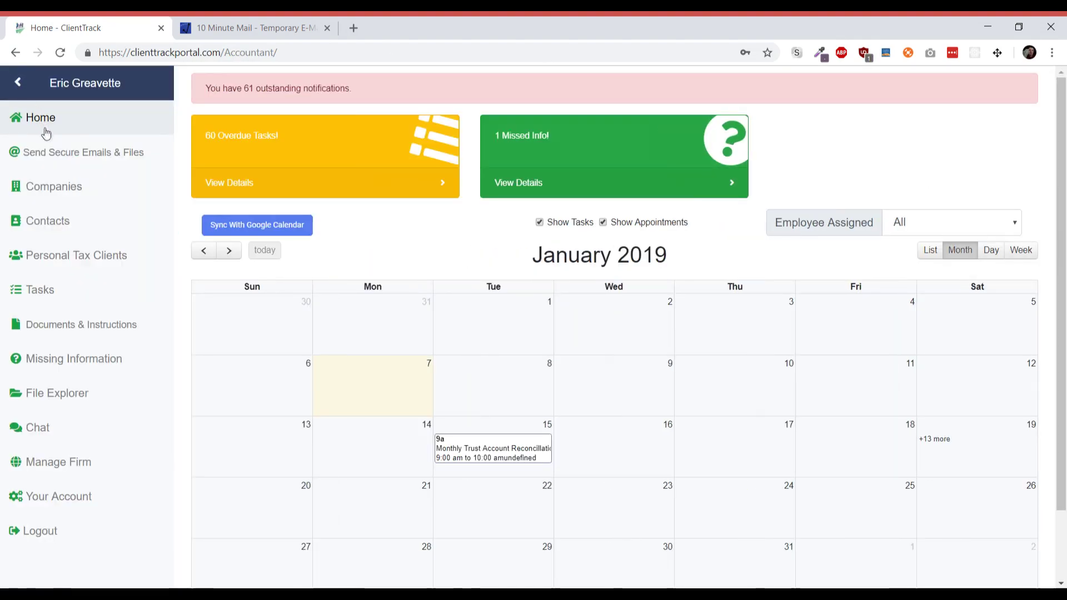
pyautogui.click(69, 162)
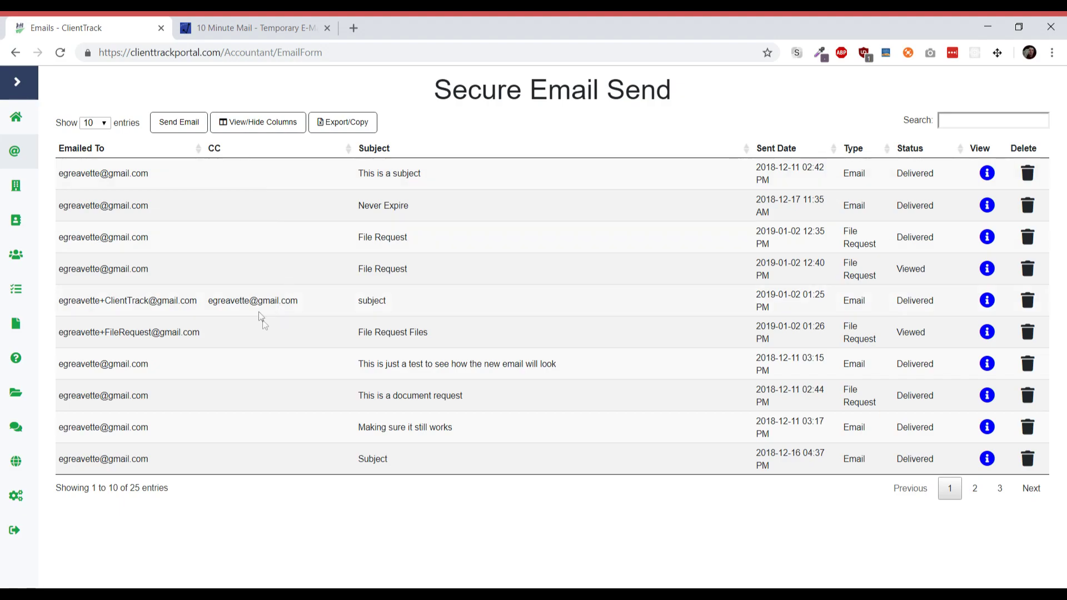
# - Start a new secure email and undo the wrong link pasted into its recipient field
pyautogui.click(157, 126)
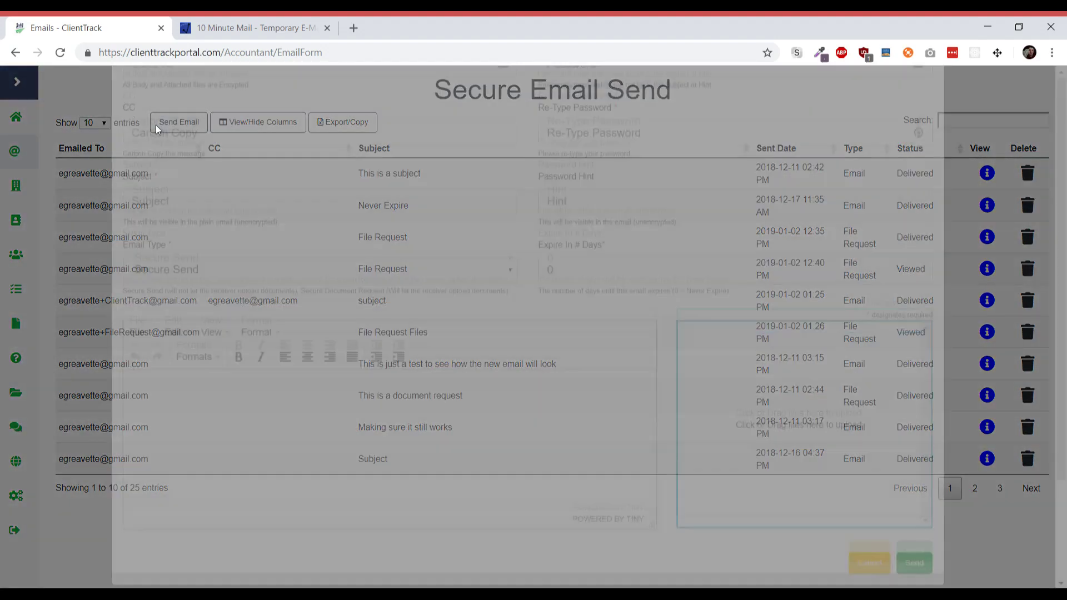
pyautogui.click(203, 174)
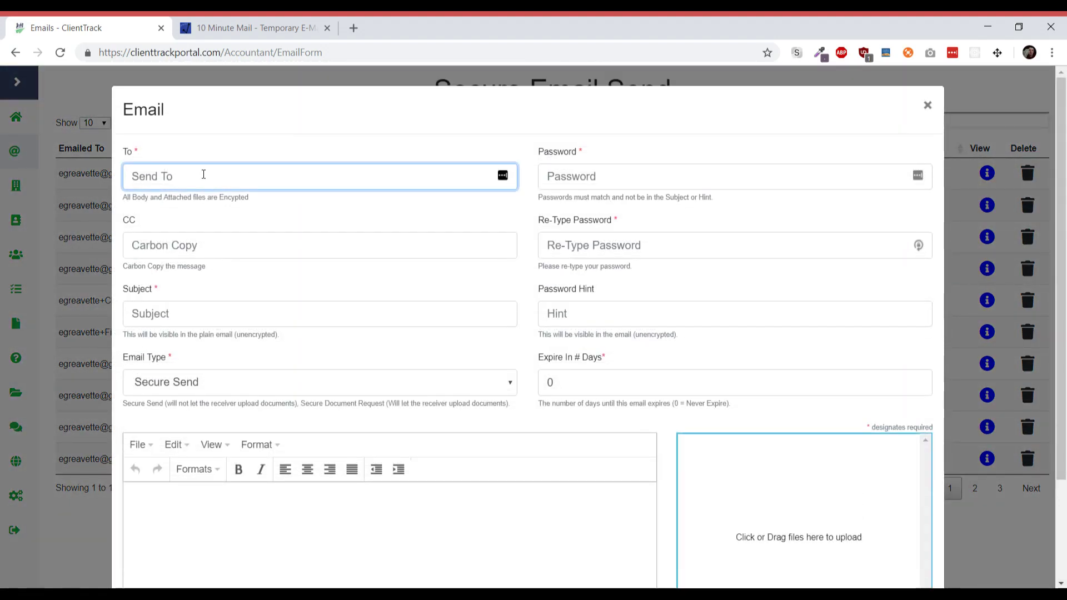
pyautogui.hotkey('ctrl', 'v')
pyautogui.hotkey('ctrl', 'z')
# - Copy the temporary address from 10 Minute Mail and return to the compose form
pyautogui.hotkey('ctrl', 'Tab')
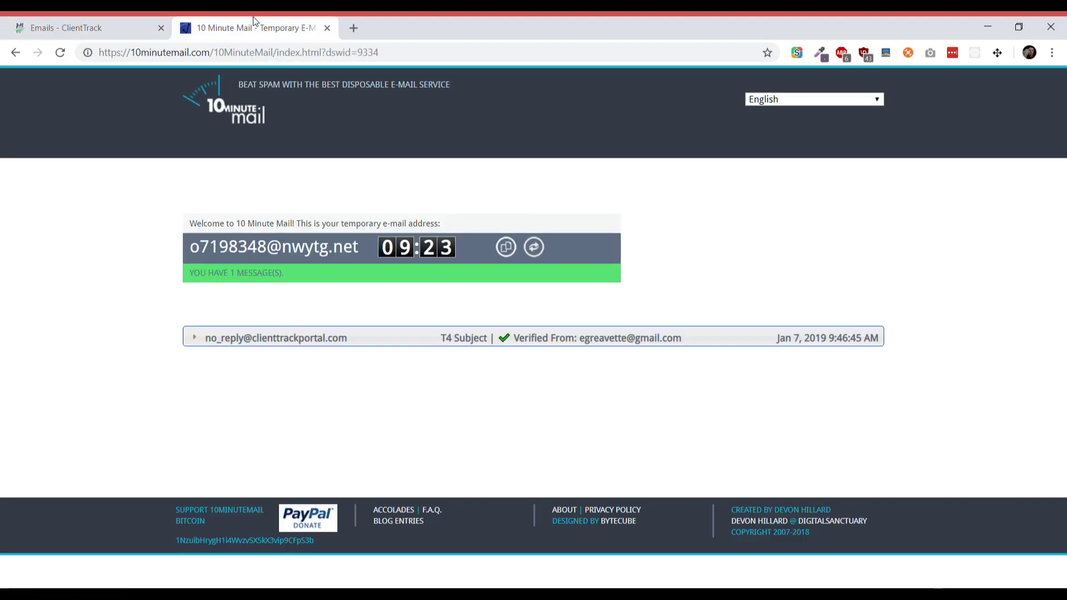
pyautogui.moveTo(359, 246); pyautogui.dragTo(191, 245)
pyautogui.click(190, 245)
pyautogui.tripleClick(201, 245)
pyautogui.hotkey('ctrl', 'c')
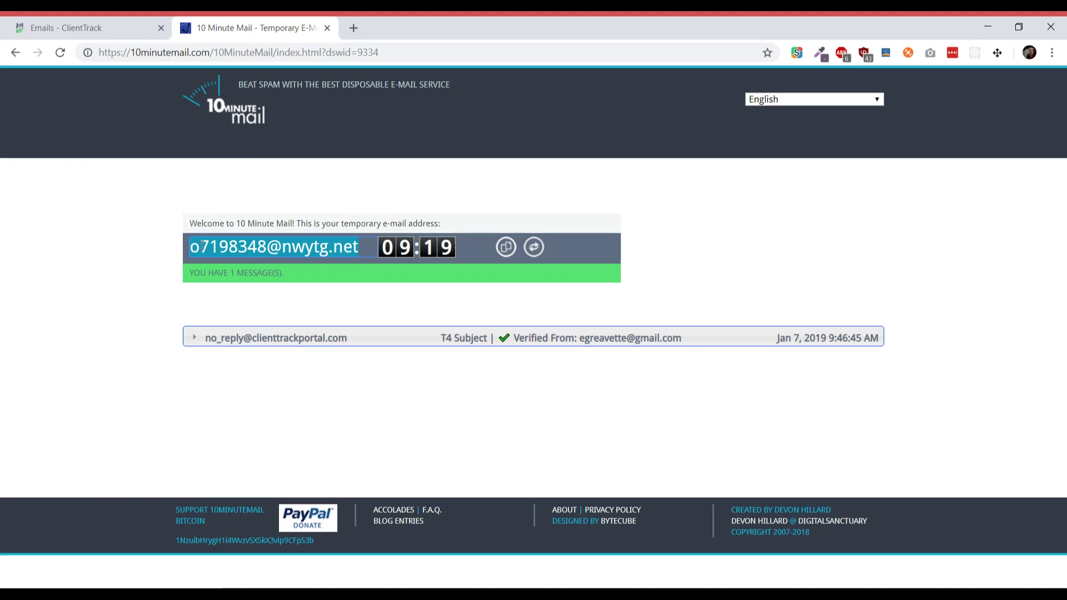
pyautogui.hotkey('ctrl', 'Tab')
# - Paste the temporary address into To, enter subject 'I need a document', and choose Secure Document Request
pyautogui.hotkey('ctrl', 'v')
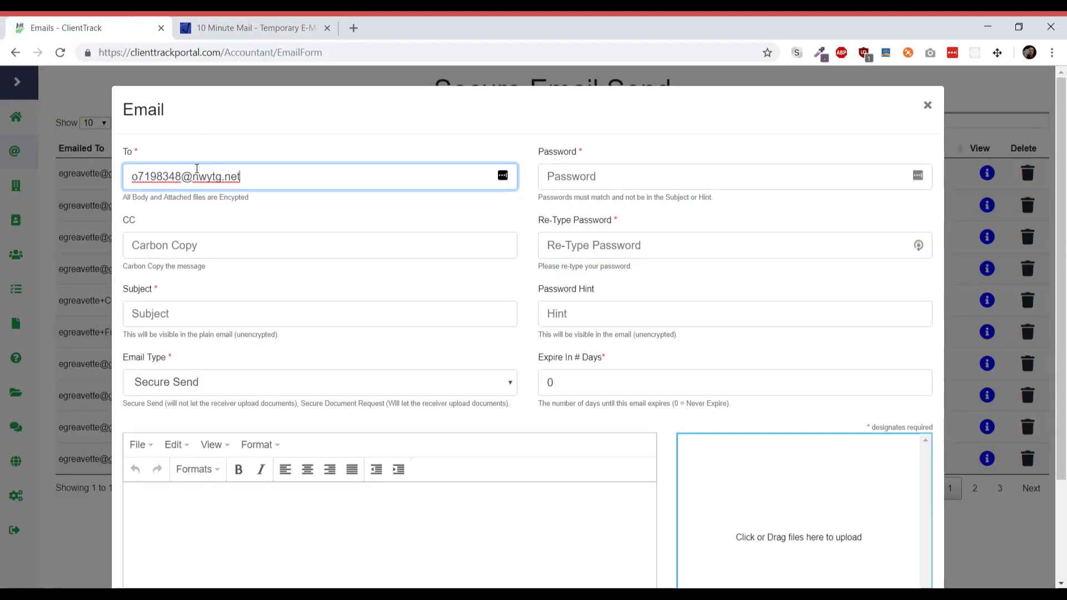
pyautogui.click(188, 313)
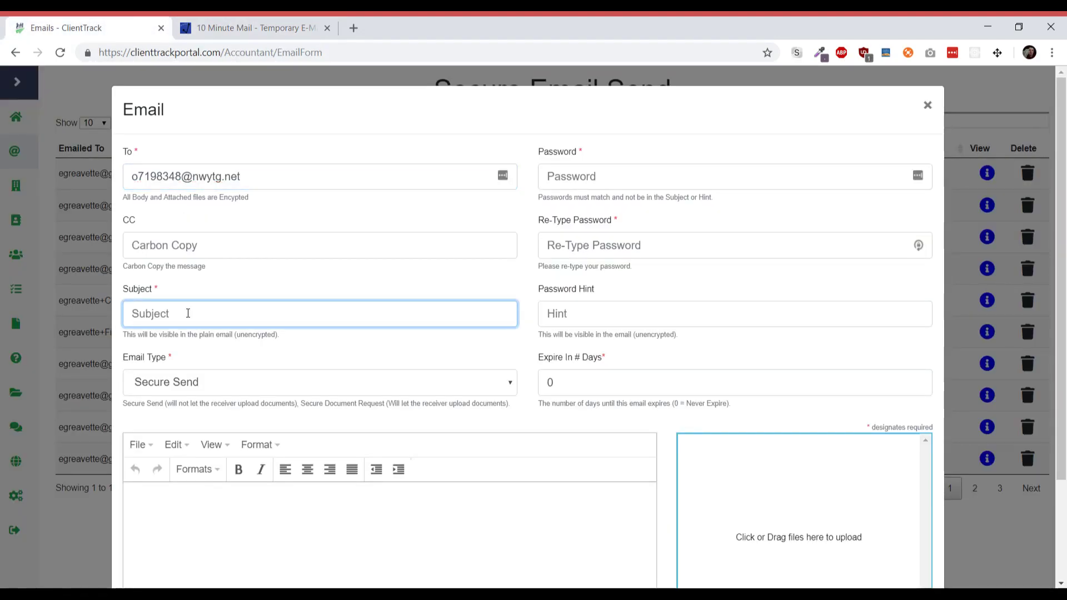
pyautogui.write('I need a document')
pyautogui.press('Tab')
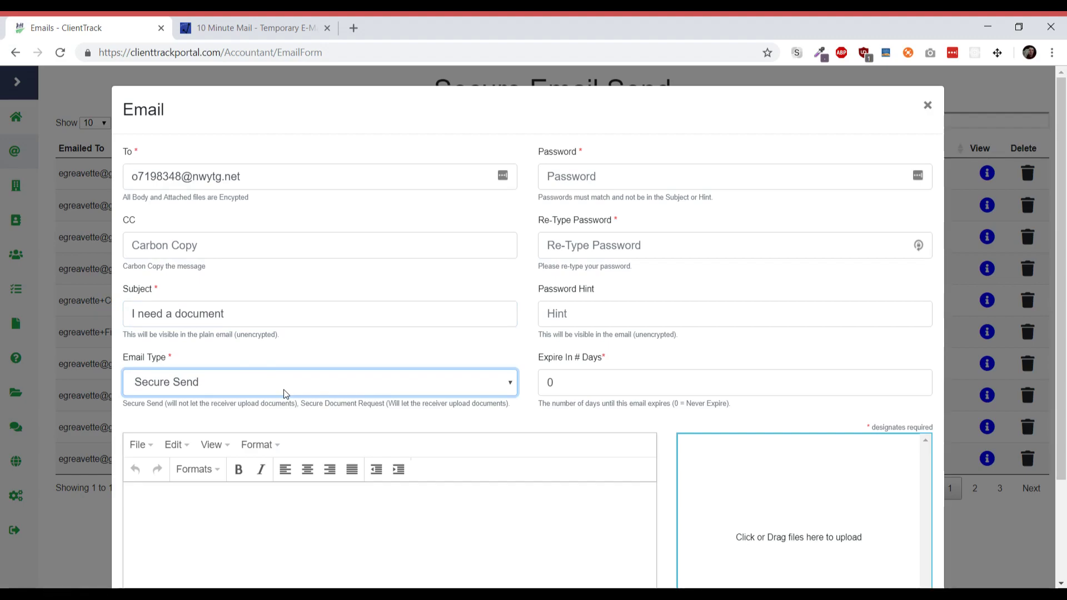
pyautogui.press('Down')
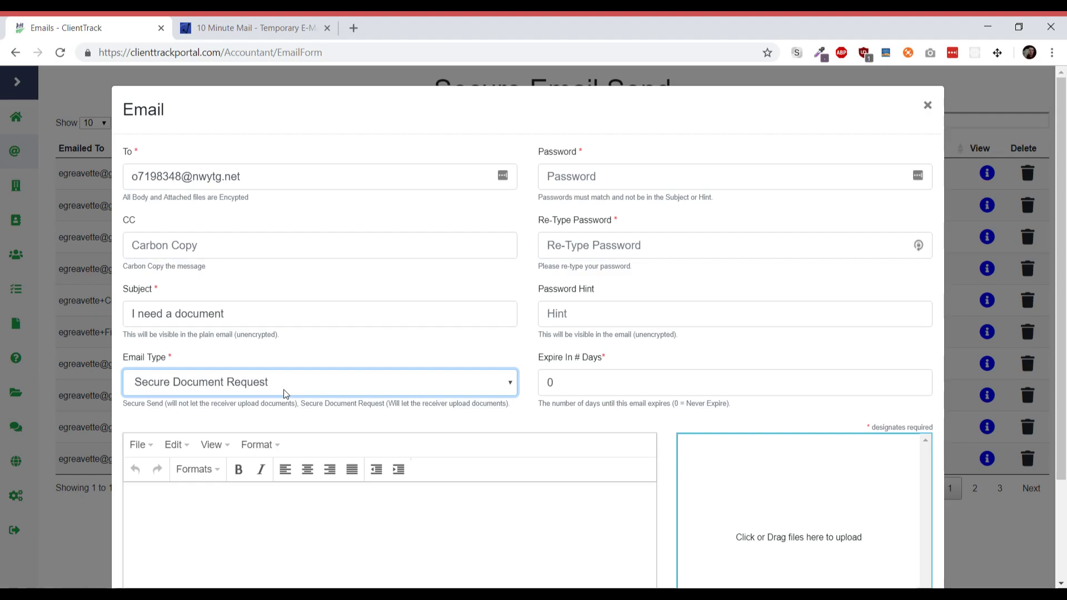
pyautogui.click(592, 167)
# - Enter and retype the email password, with the hint 'you know the password'
pyautogui.write('test')
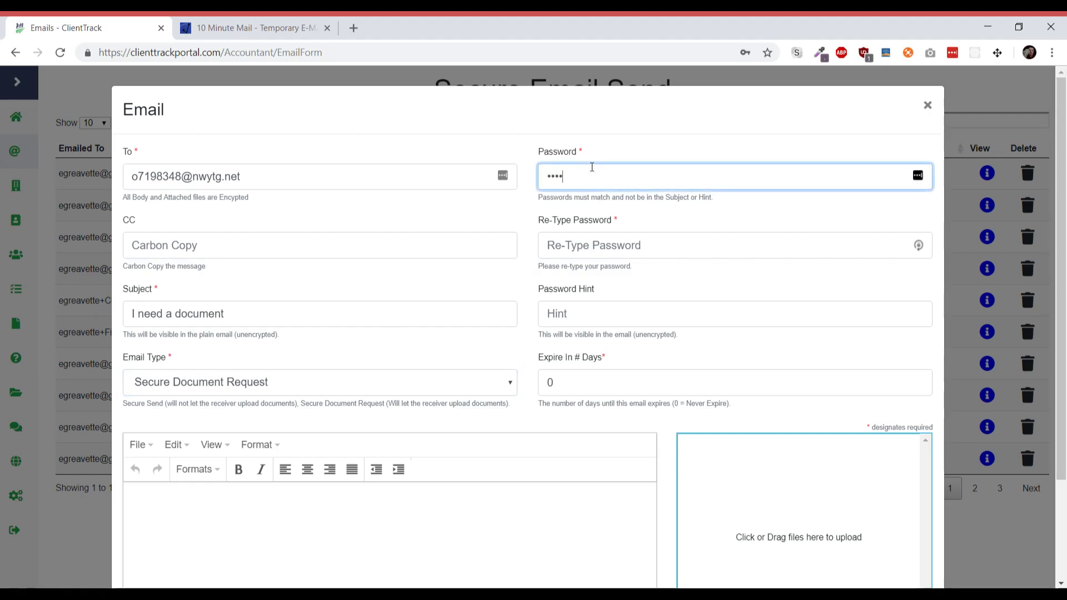
pyautogui.press('Tab')
pyautogui.write('test')
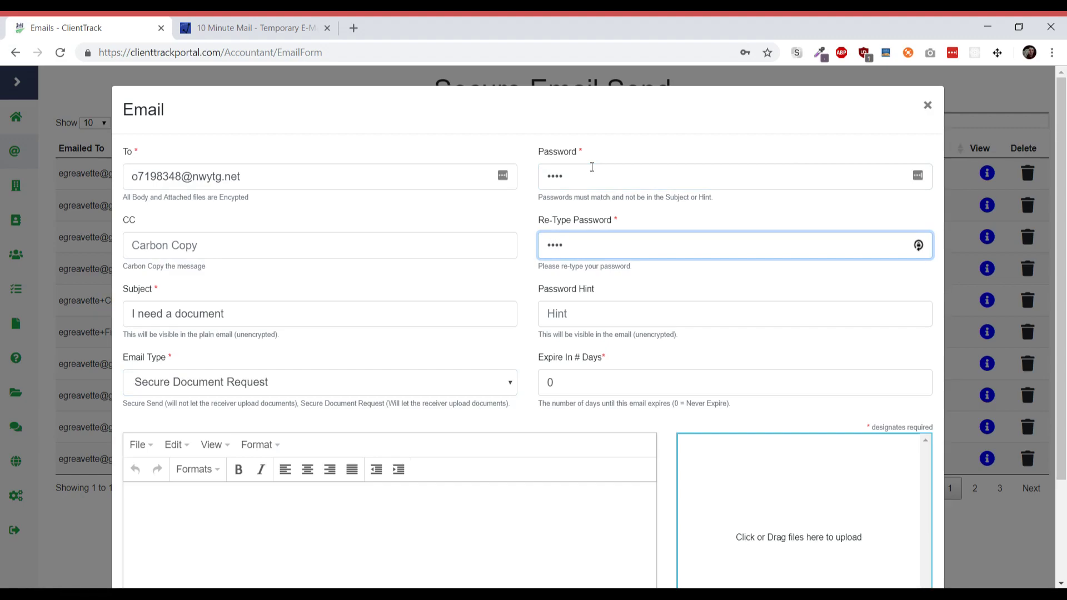
pyautogui.press('Tab')
pyautogui.write('you know')
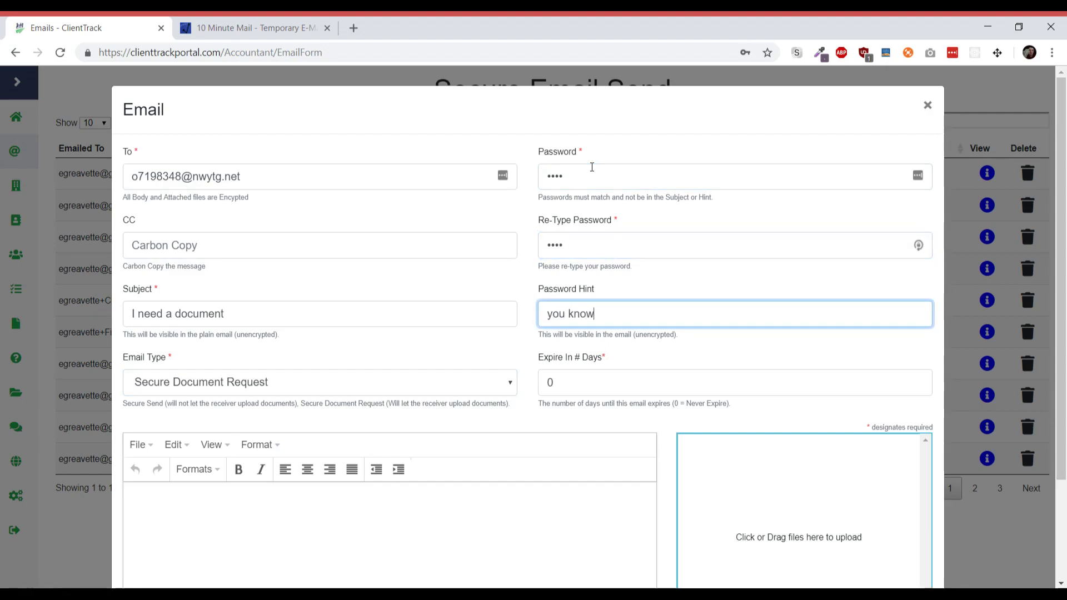
pyautogui.write(' the password')
pyautogui.click(531, 271)
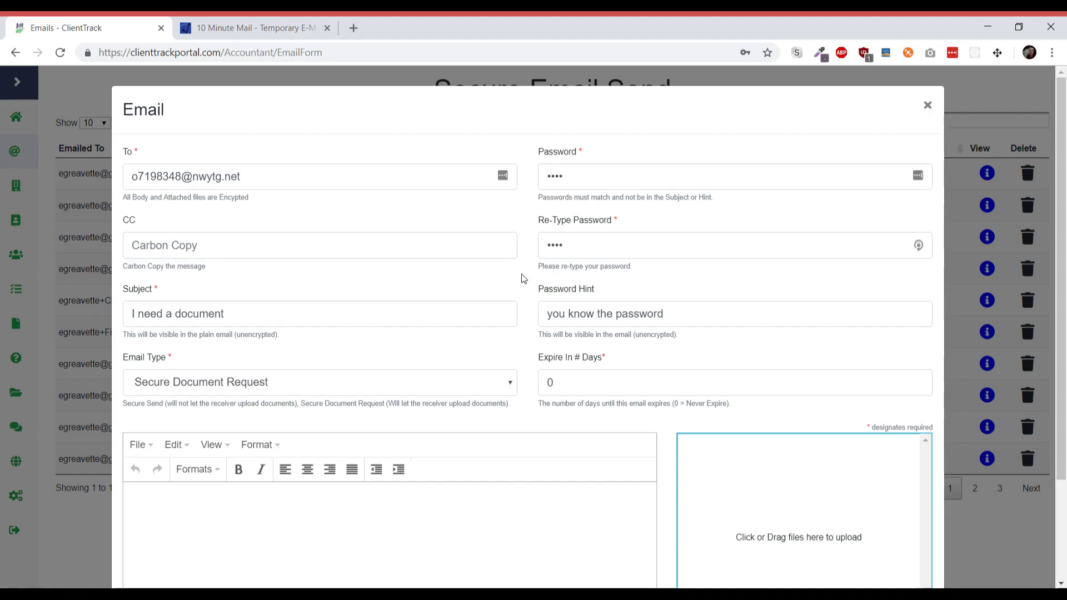
# - Keep Expire In # Days at 0 and write the body 'Hello I need some documents'
pyautogui.scroll(-3, 522, 278)
pyautogui.click(596, 254)
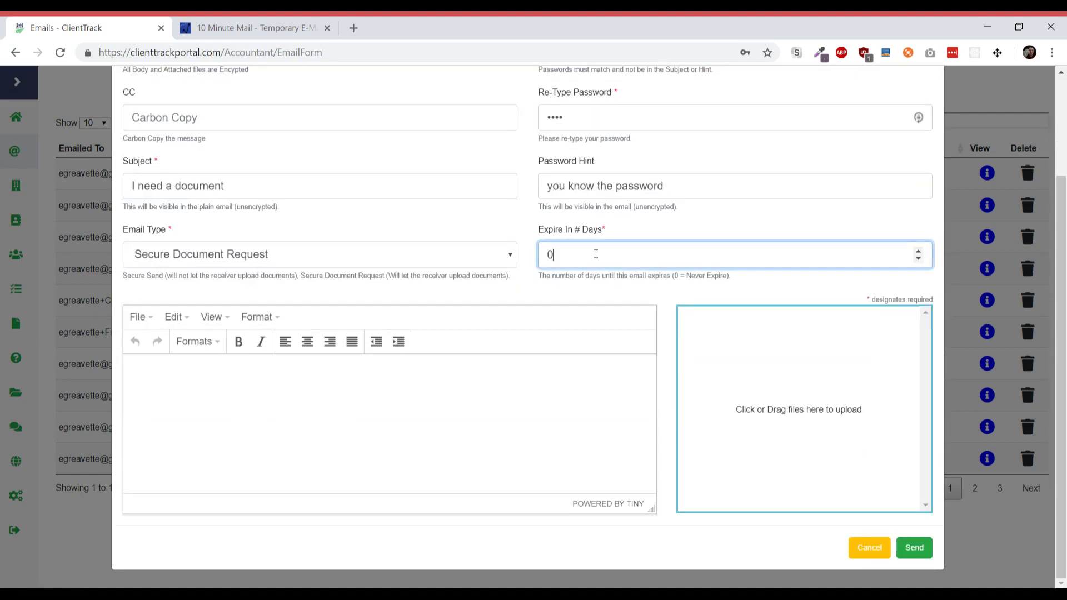
pyautogui.click(445, 440)
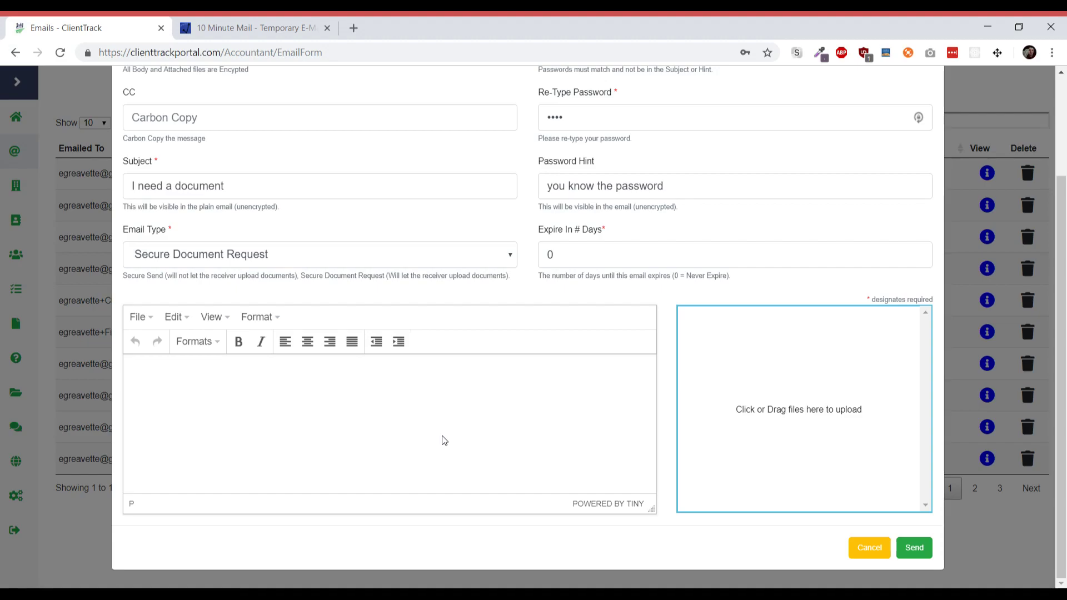
pyautogui.write('Hello I need some documents')
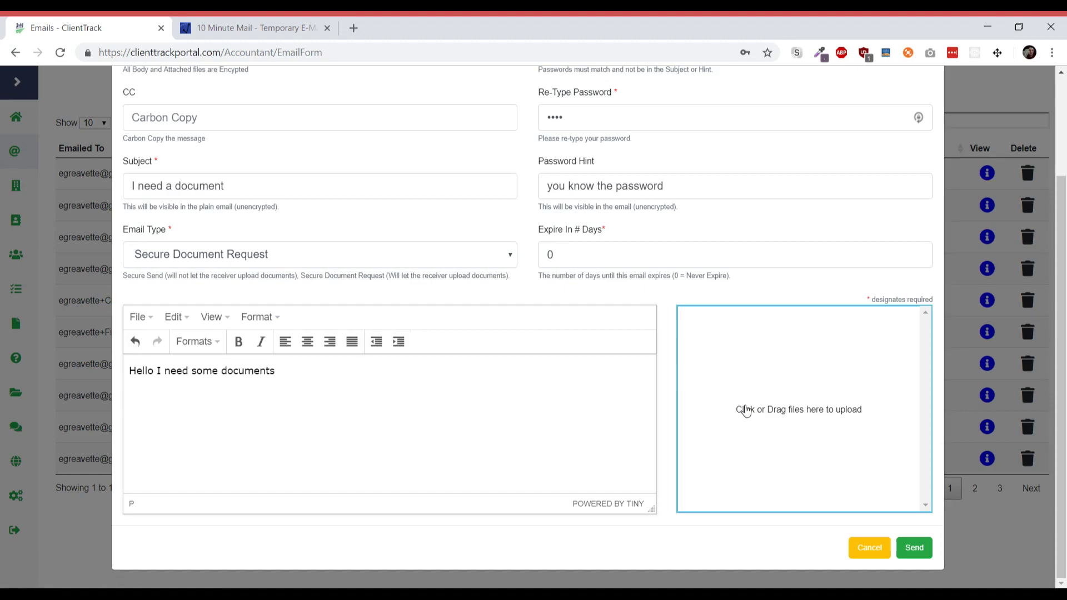
# - Attach two test files, send the email, decline LastPass, and go to the temporary inbox
pyautogui.click(746, 410)
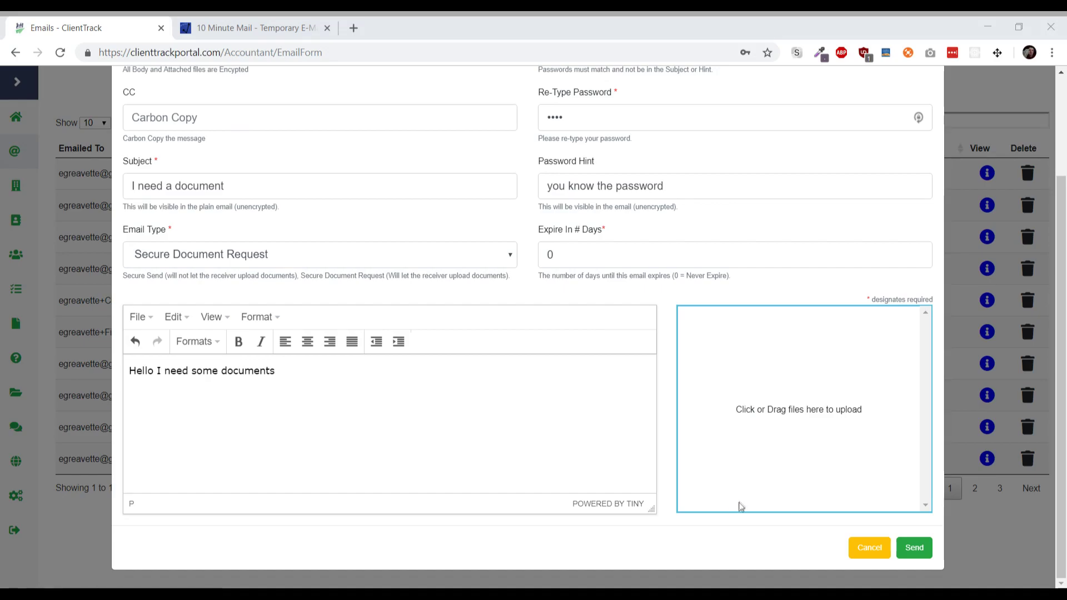
pyautogui.press('Return')
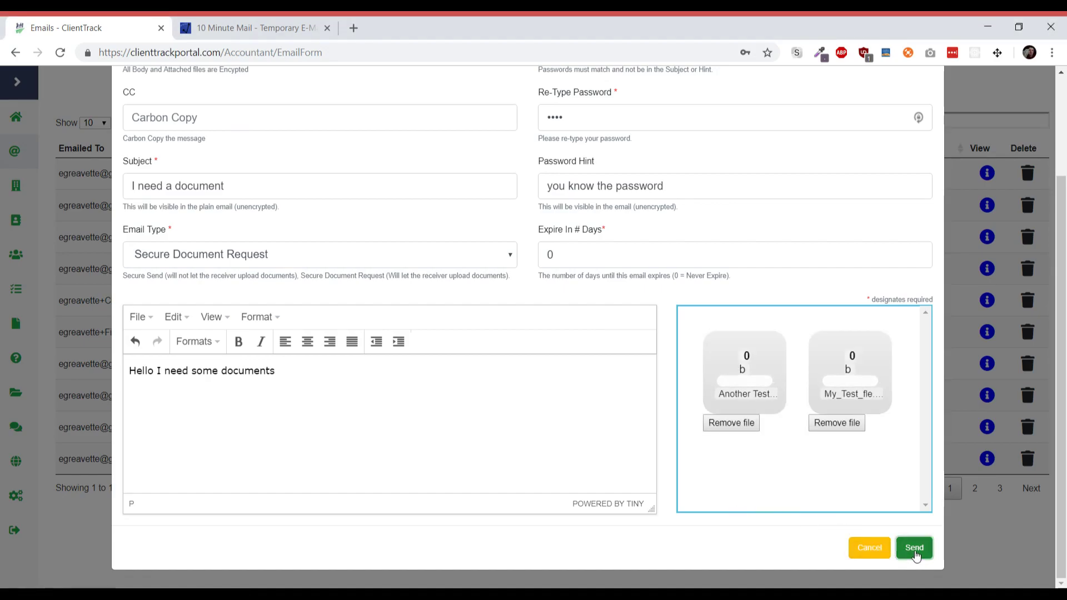
pyautogui.click(915, 550)
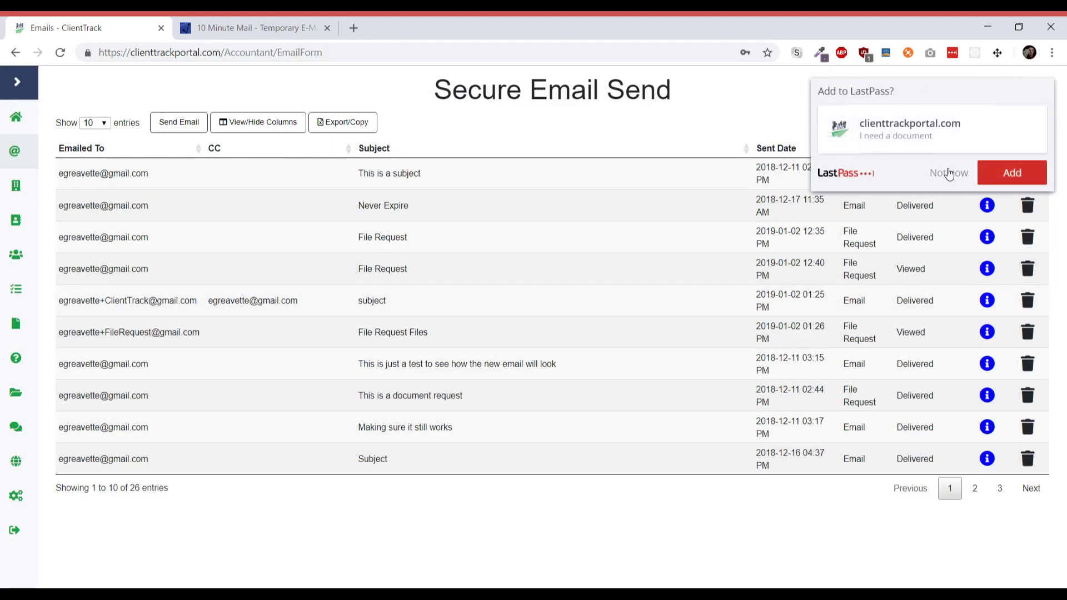
pyautogui.click(949, 173)
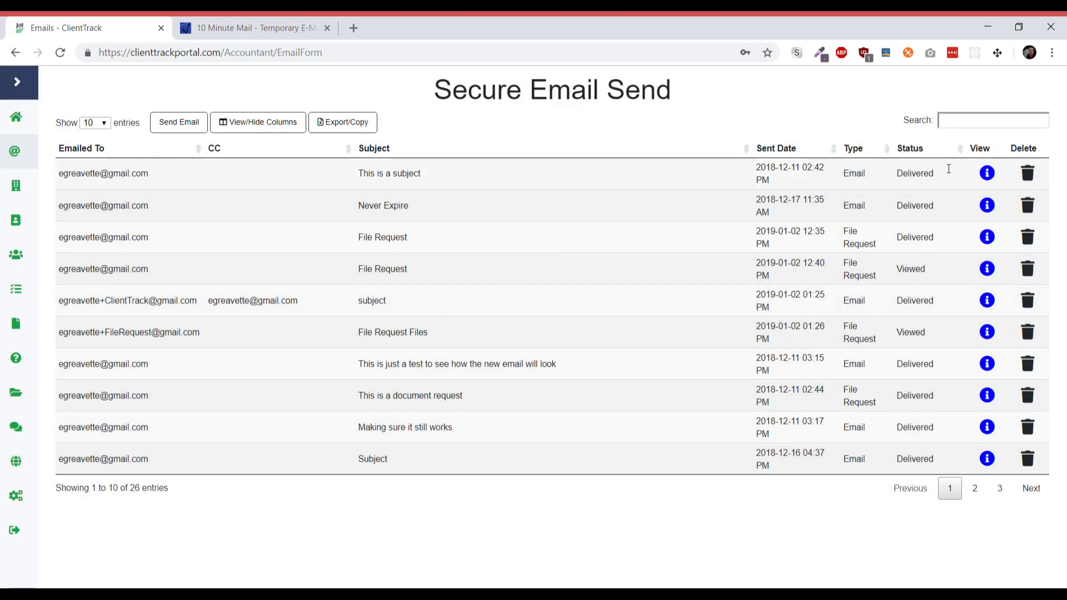
pyautogui.click(216, 25)
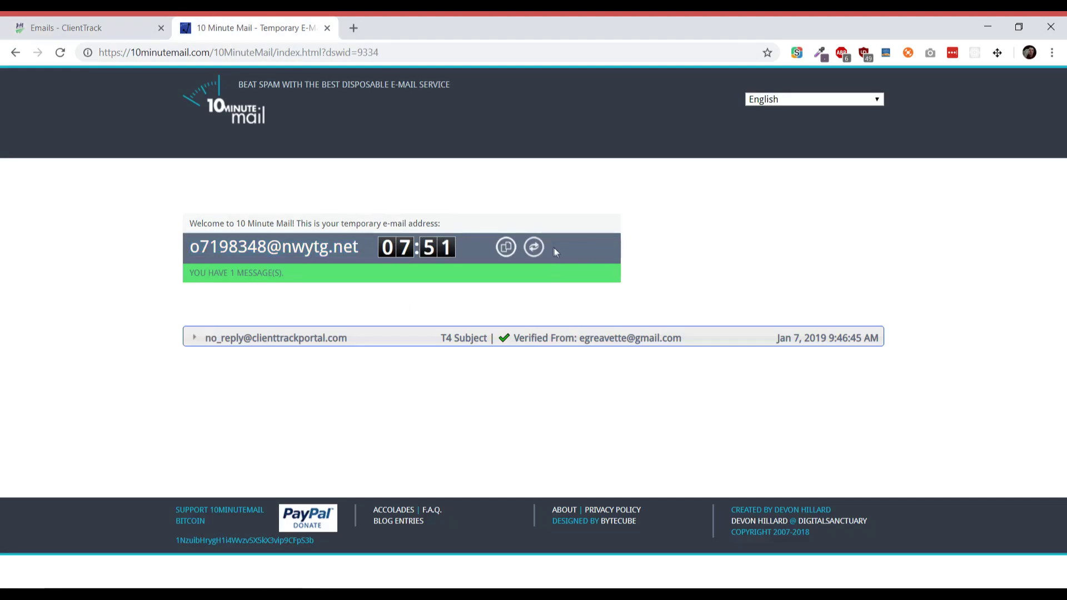
# - Extend and refresh the temporary inbox, then expand the 'I need a document' message
pyautogui.click(534, 248)
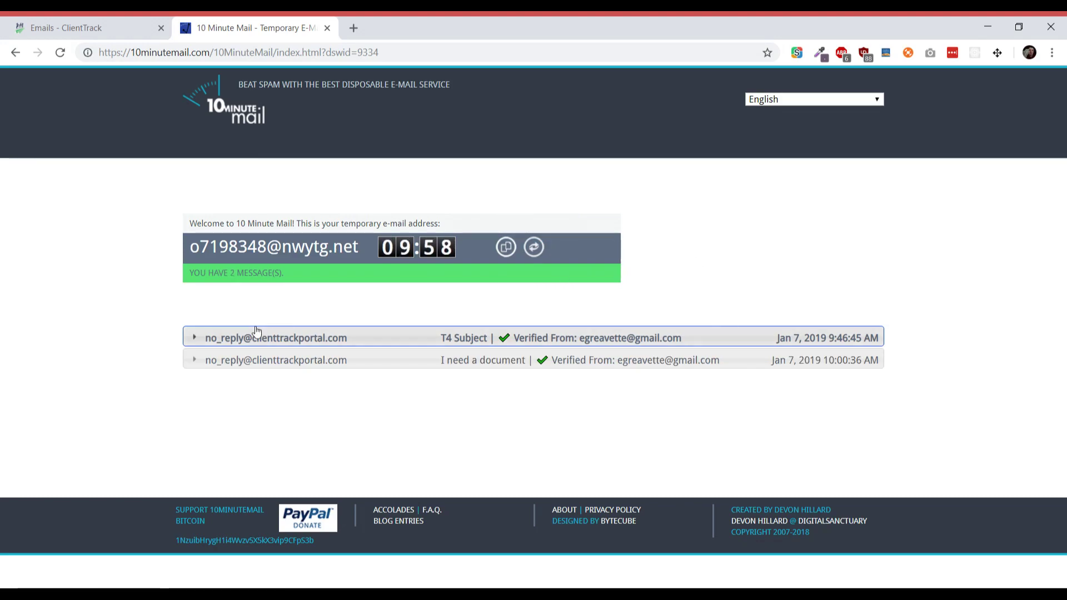
pyautogui.click(200, 361)
pyautogui.scroll(-2, 199, 364)
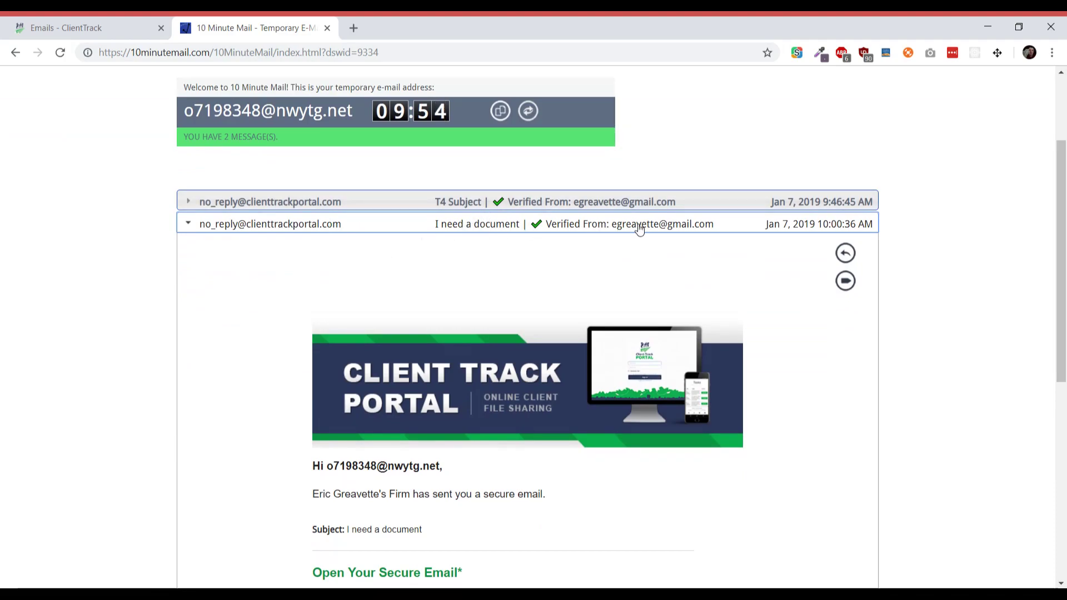
pyautogui.scroll(-3, 638, 228)
pyautogui.scroll(-1, 638, 228)
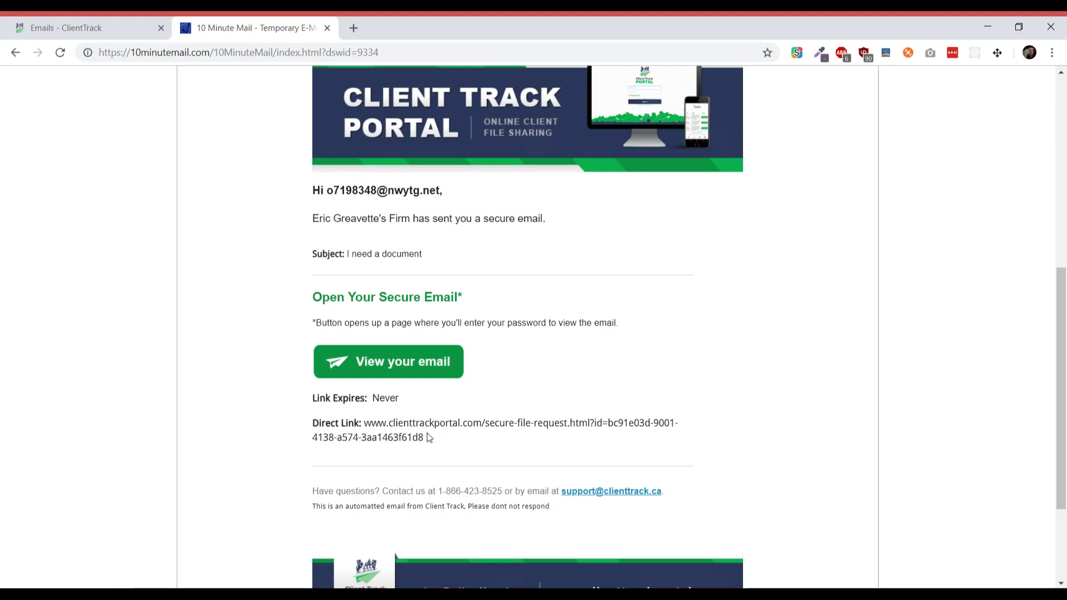
# - Copy the message's Direct Link and load it in a new tab
pyautogui.moveTo(429, 437); pyautogui.dragTo(367, 424)
pyautogui.hotkey('ctrl', 'c')
pyautogui.click(353, 28)
pyautogui.hotkey('ctrl', 'v')
pyautogui.press('Return')
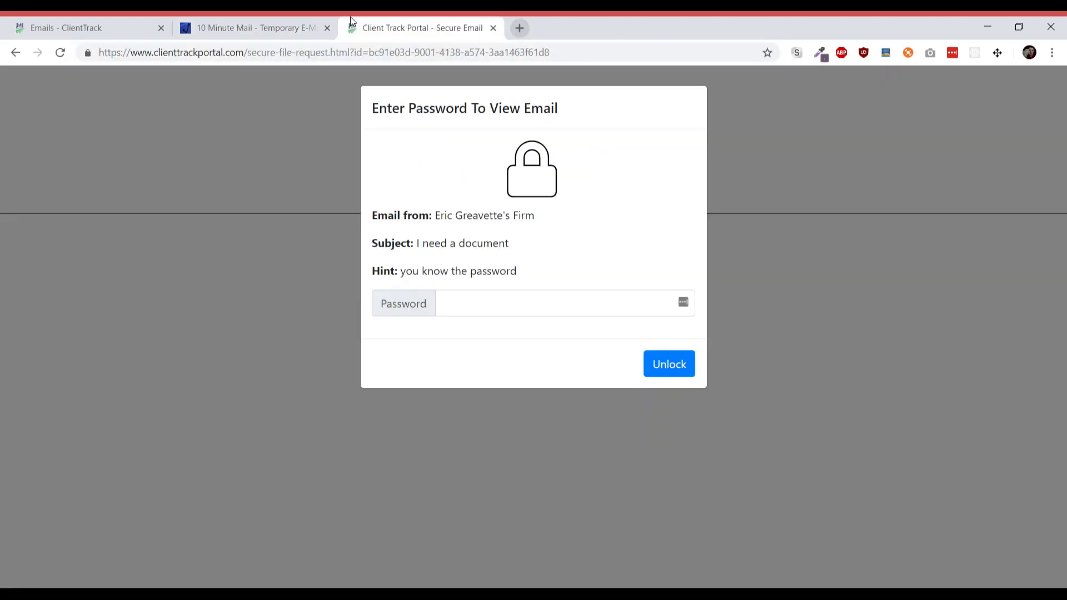
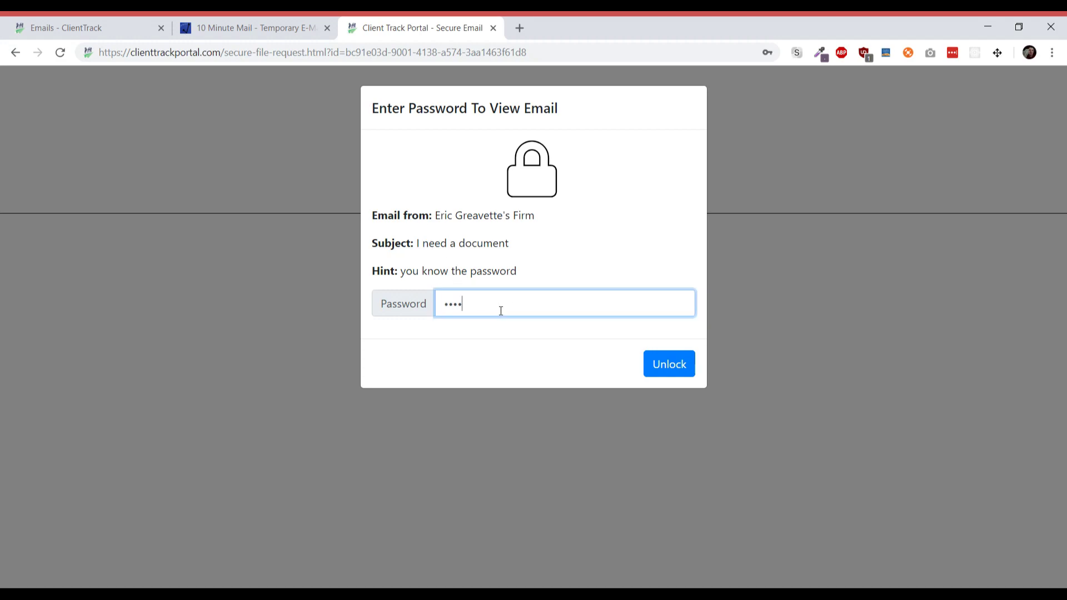
# - Unlock the secure email with its password to reveal the 'I need a document' request and two attachments
pyautogui.click(661, 368)
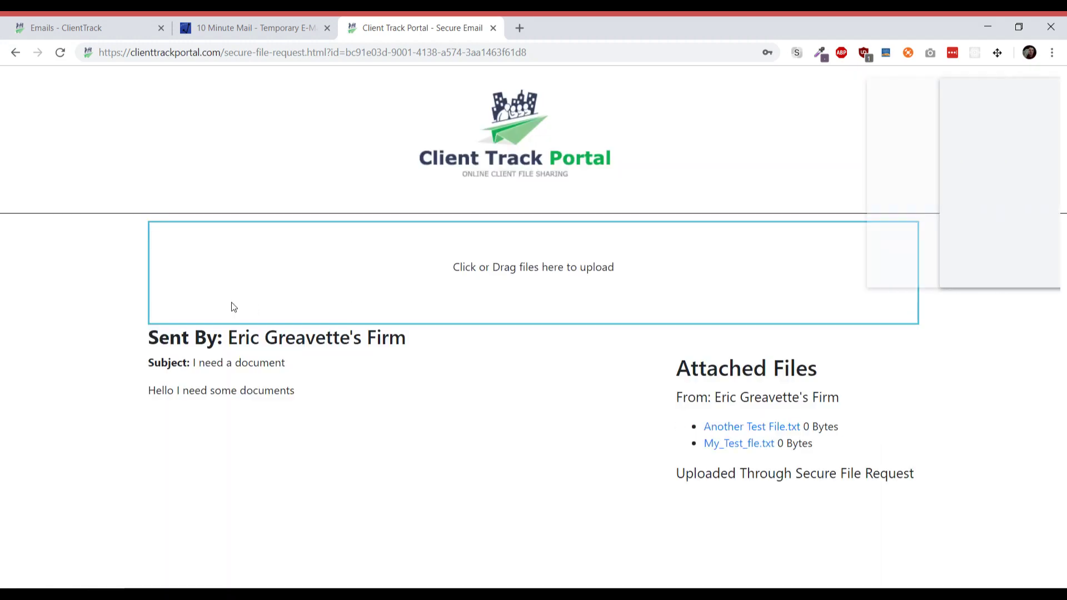
# - Dismiss the save-password offer, review the request text, and choose a file in the upload box
pyautogui.click(929, 272)
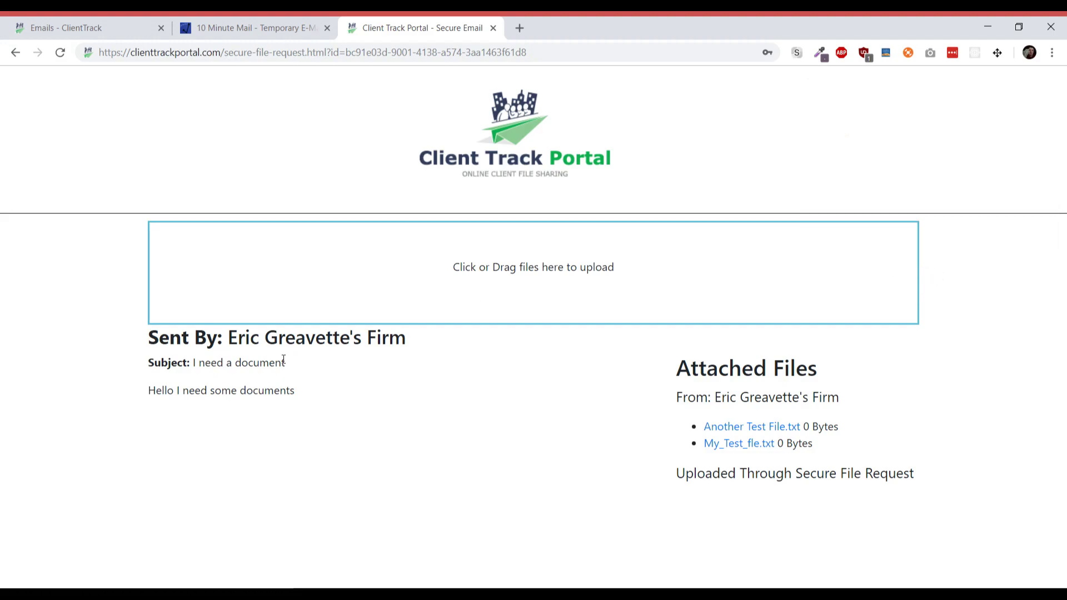
pyautogui.moveTo(228, 338); pyautogui.dragTo(407, 339)
pyautogui.moveTo(295, 367); pyautogui.dragTo(195, 365)
pyautogui.moveTo(144, 390); pyautogui.dragTo(298, 396)
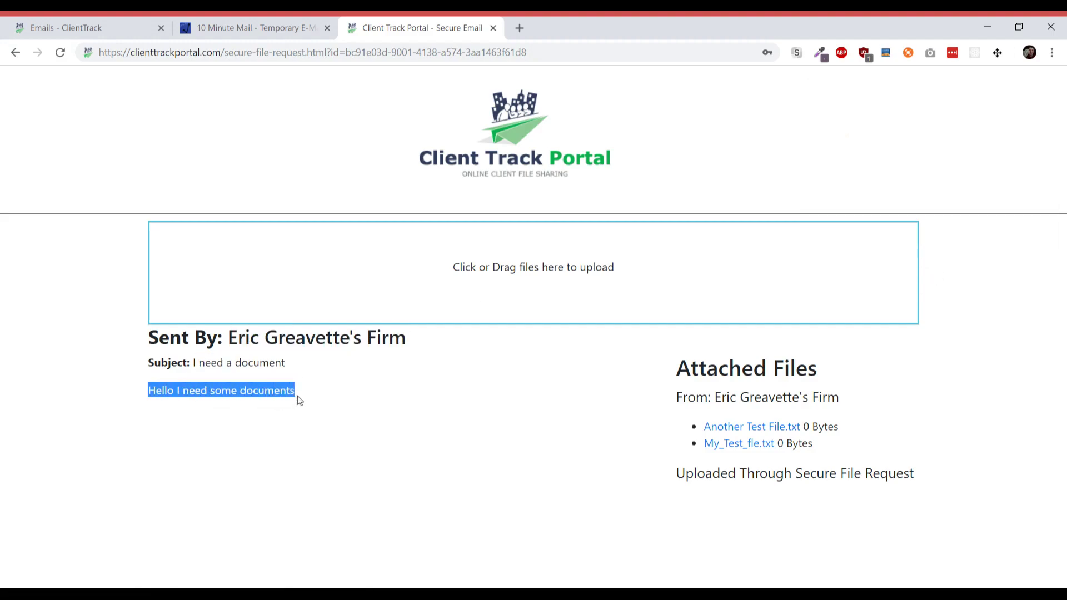
pyautogui.click(596, 411)
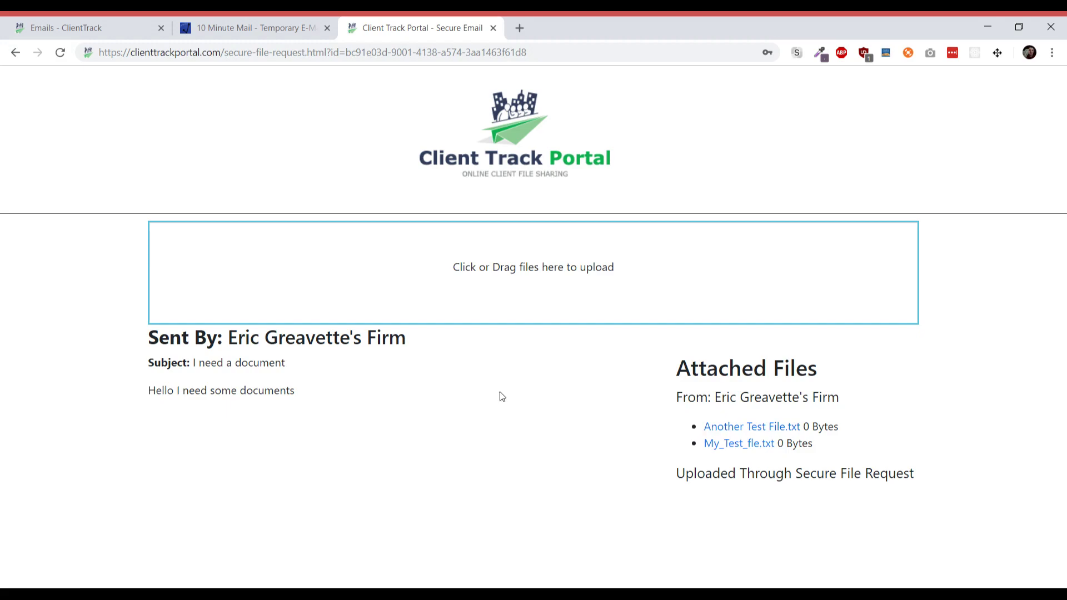
pyautogui.click(453, 301)
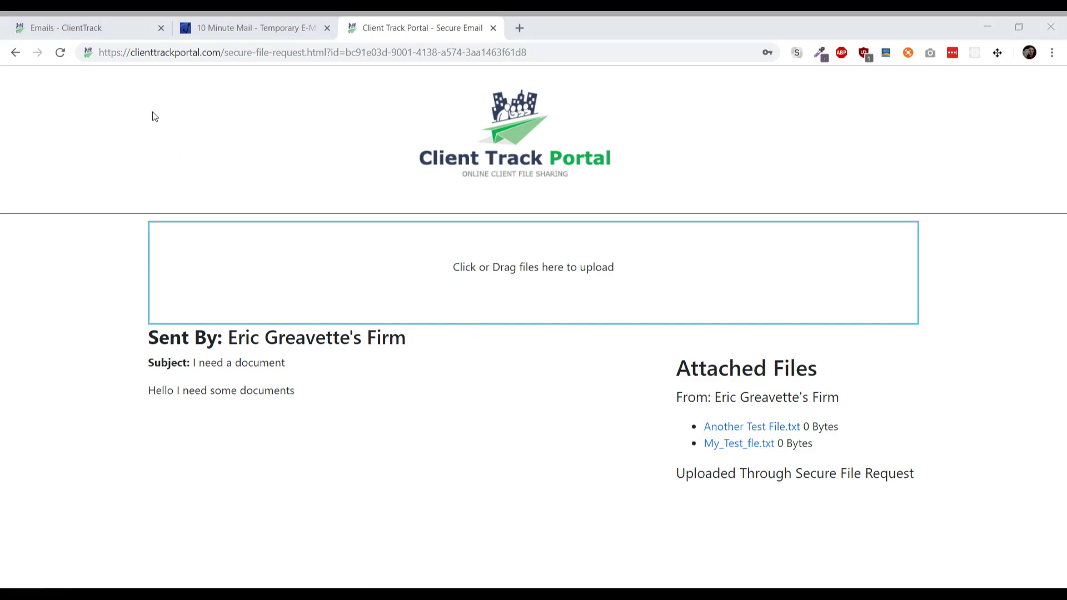
pyautogui.press('Return')
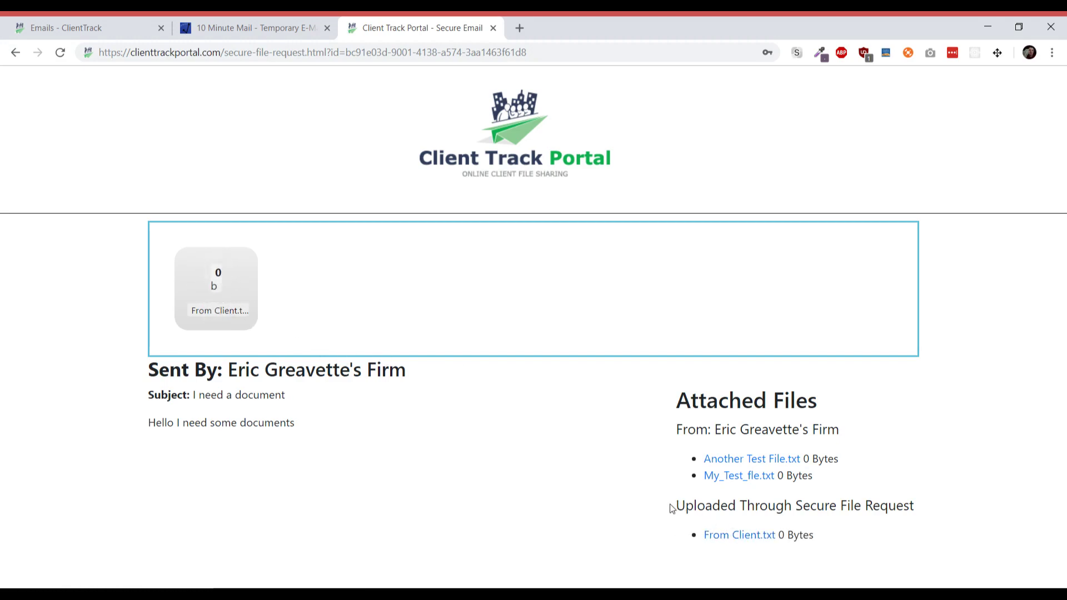
# - Check From Client.txt is listed under Uploaded Through Secure File Request, then go to the Emails list
pyautogui.moveTo(674, 505); pyautogui.dragTo(883, 503)
pyautogui.click(884, 504)
pyautogui.click(124, 25)
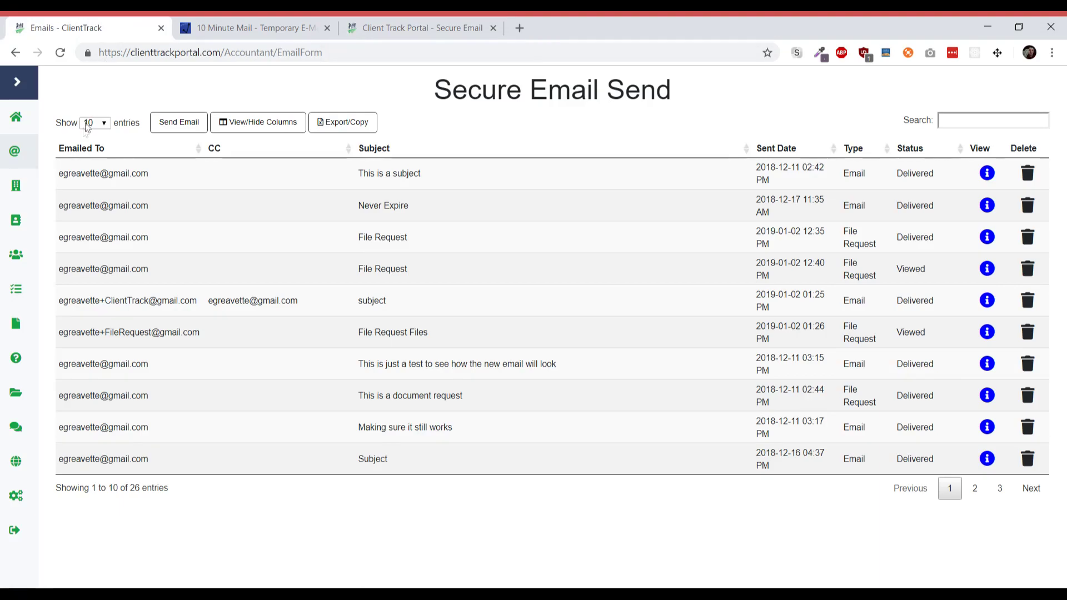
# - Sort the email list by Sent Date, newest first, and reload it
pyautogui.click(779, 159)
pyautogui.click(781, 157)
pyautogui.click(780, 156)
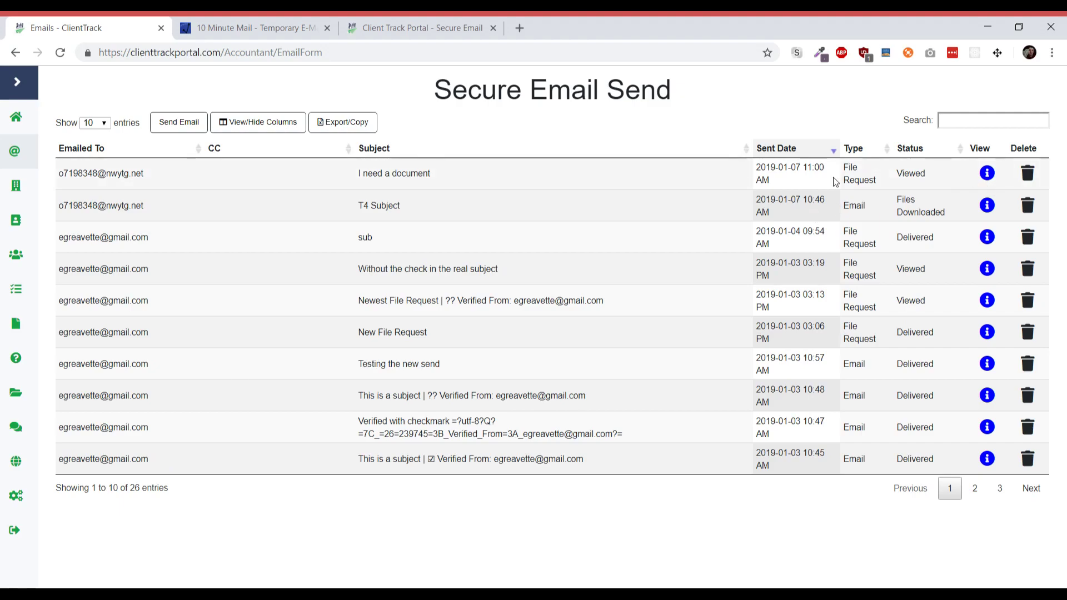
pyautogui.click(60, 55)
# - View the 'I need a document' email details to confirm the received file, then open File Explorer
pyautogui.click(987, 173)
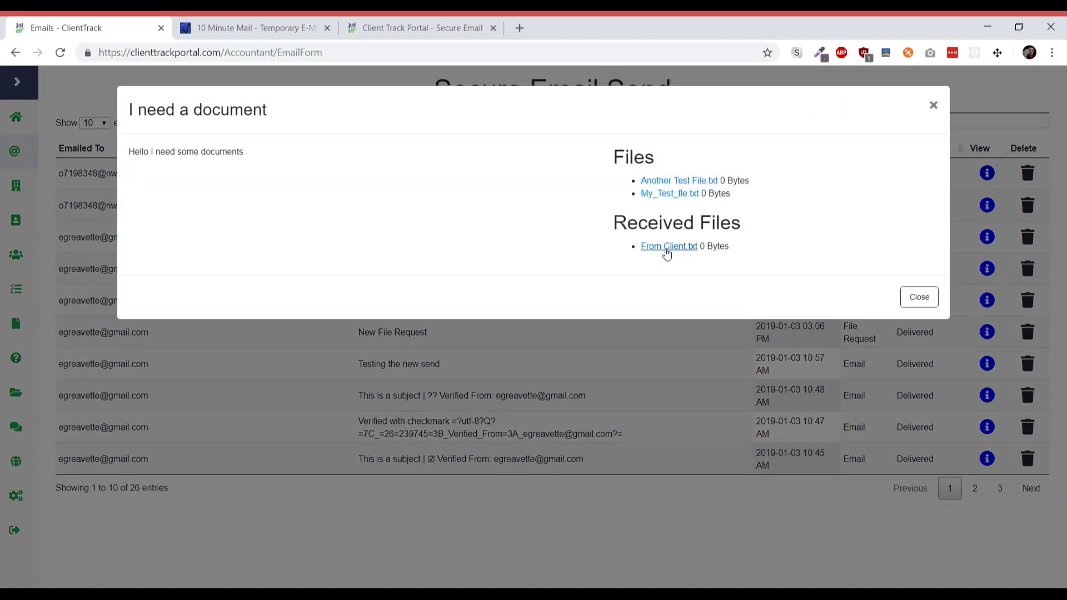
pyautogui.click(918, 298)
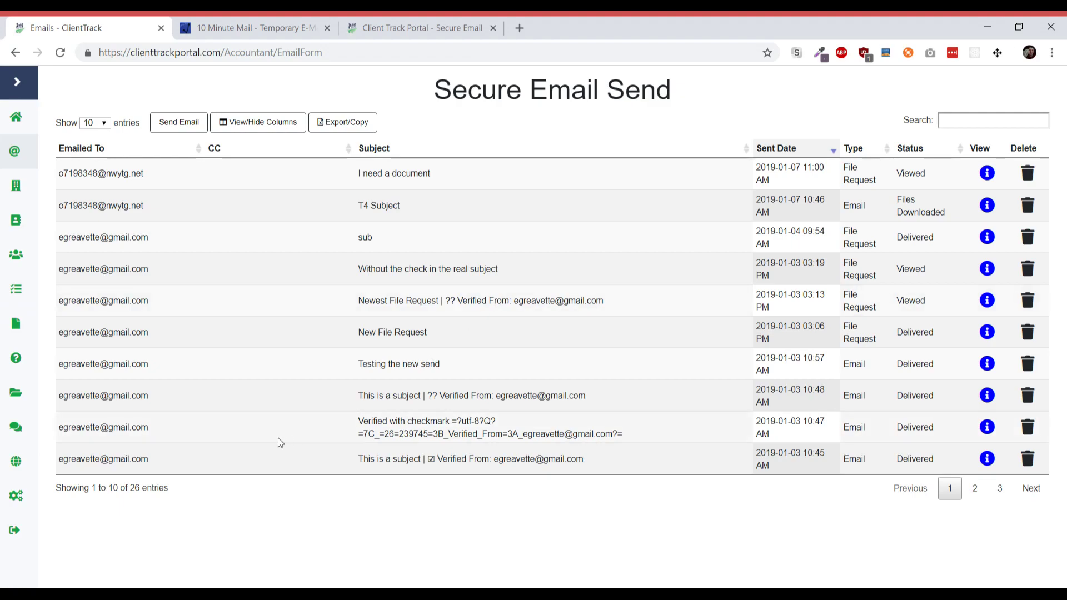
pyautogui.click(14, 392)
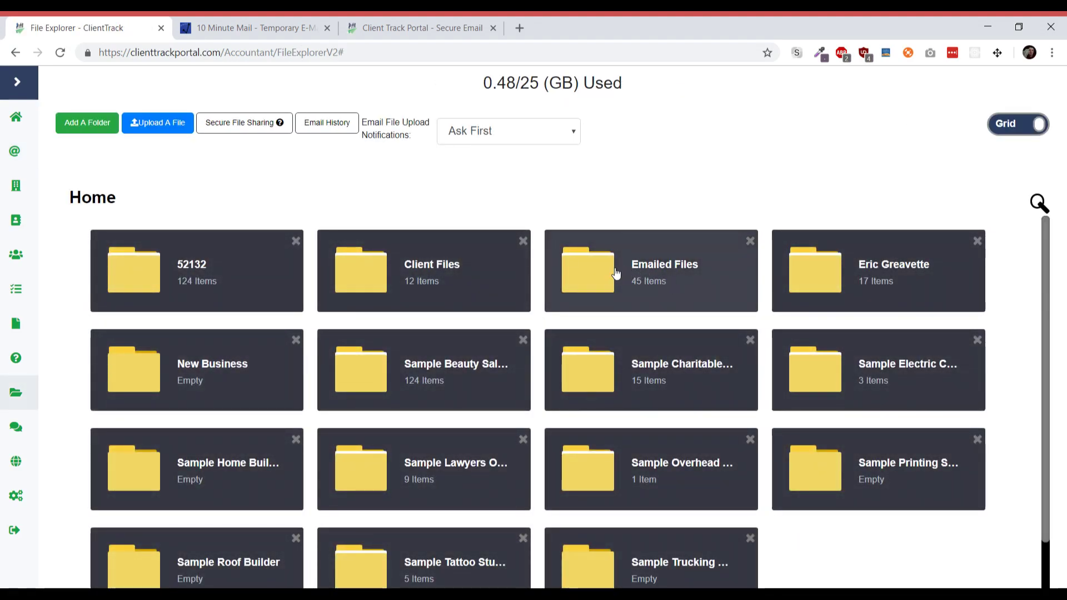
# - Open Emailed Files > client's folder > Received > I need a document to find the upload
pyautogui.click(662, 282)
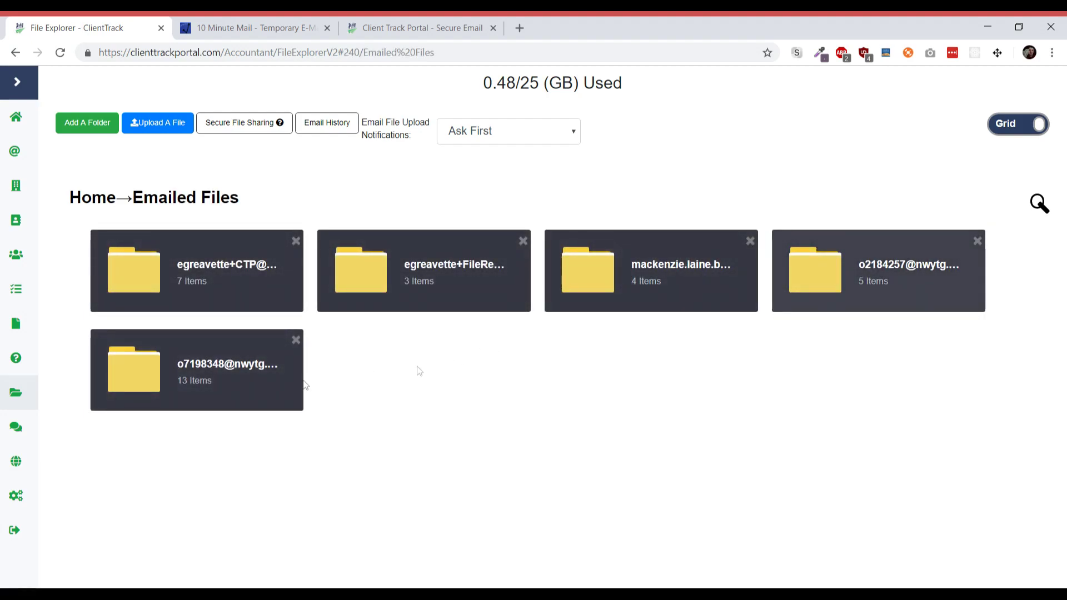
pyautogui.click(181, 387)
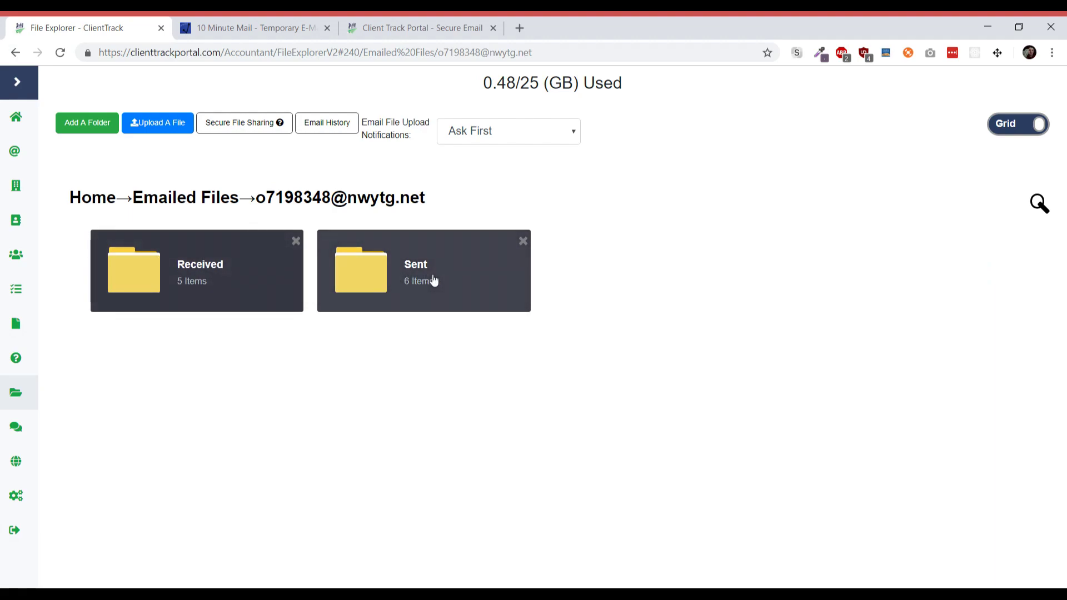
pyautogui.click(238, 288)
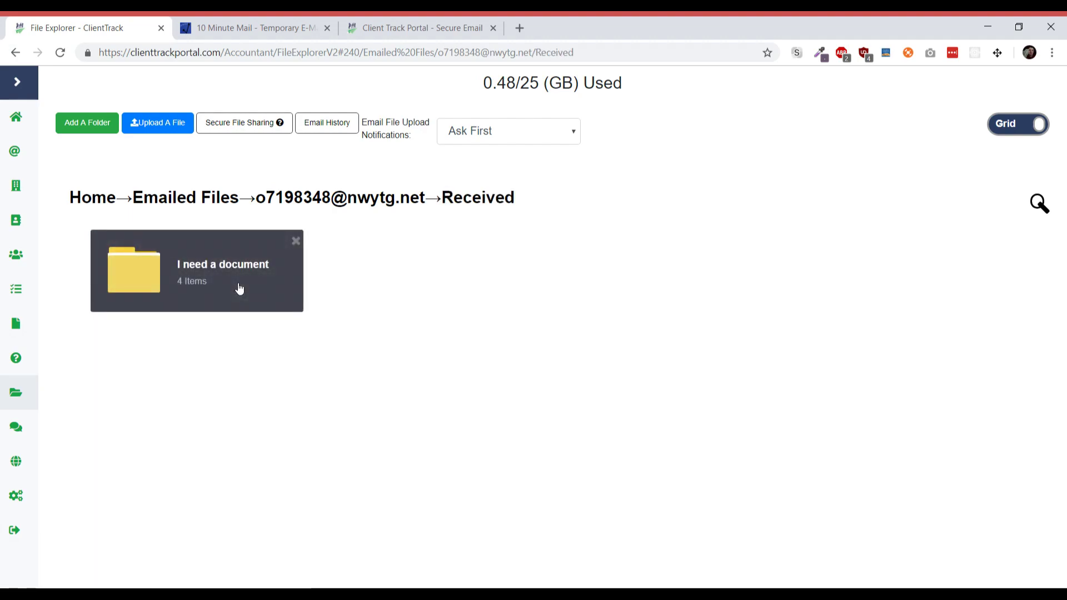
pyautogui.click(239, 288)
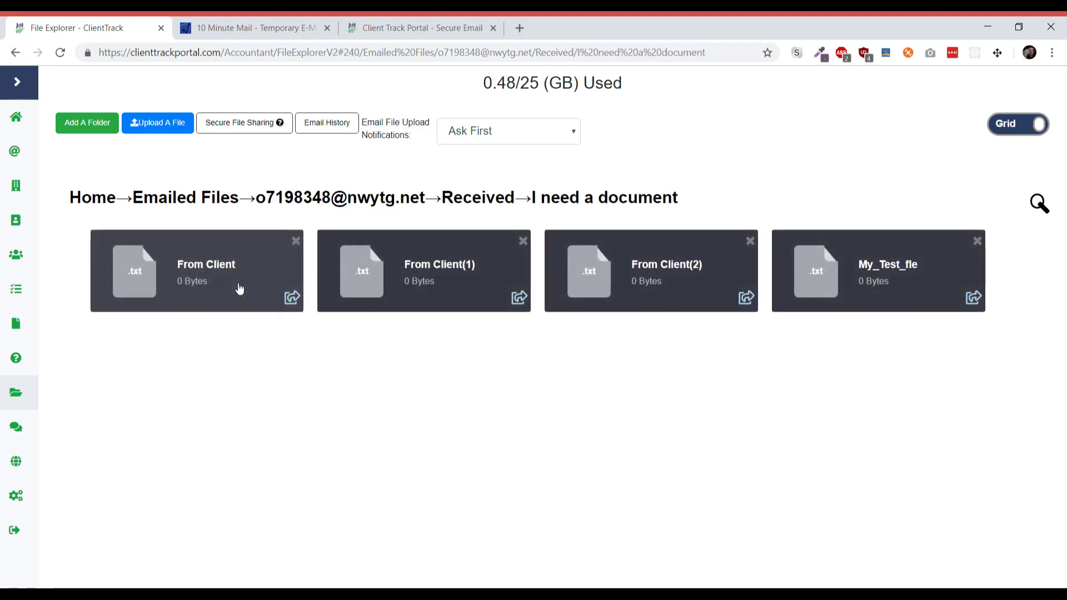
# - Check the client's Sent folder and T4 Subject folder, then return to the Home folder list
pyautogui.click(366, 206)
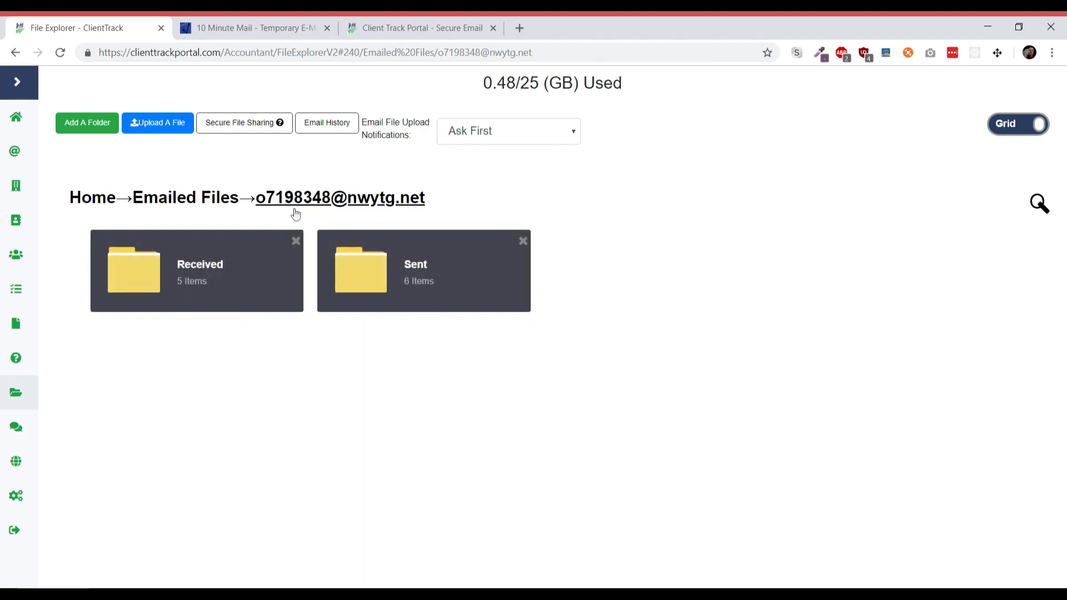
pyautogui.click(351, 268)
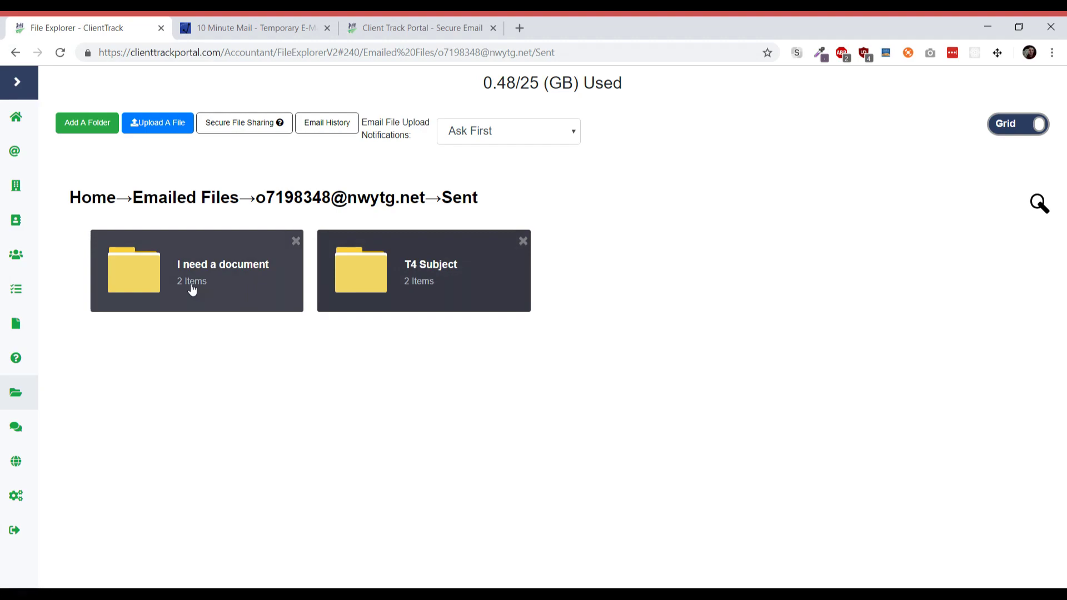
pyautogui.click(469, 266)
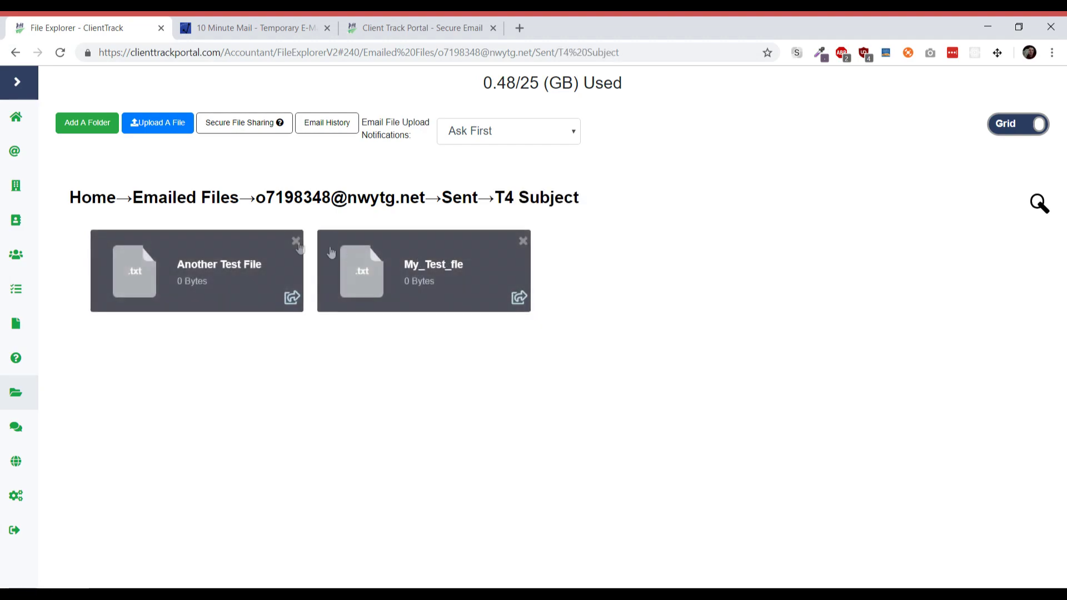
pyautogui.click(467, 201)
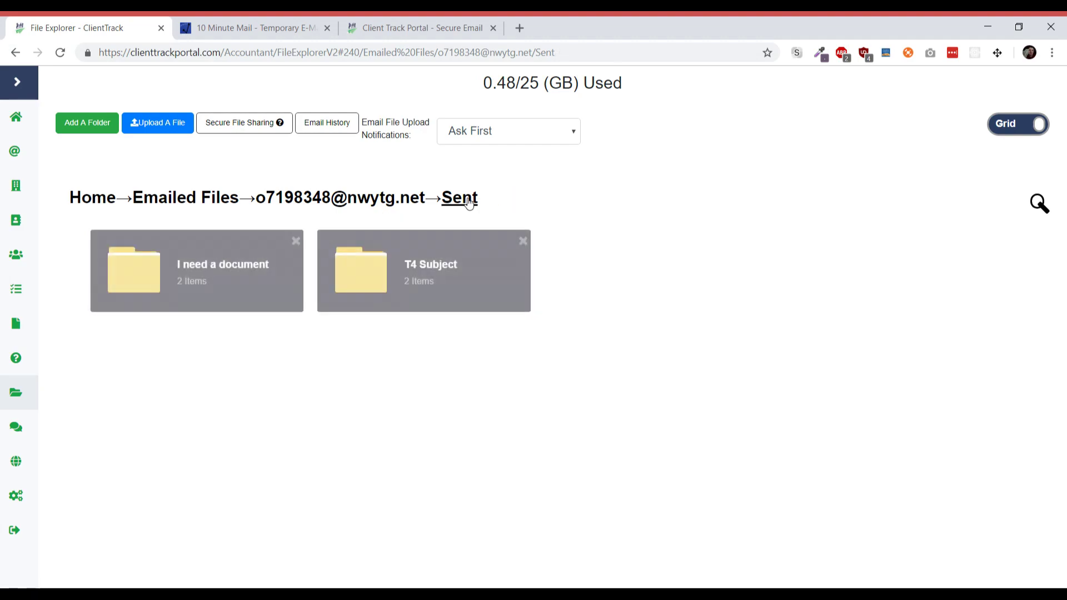
pyautogui.click(94, 201)
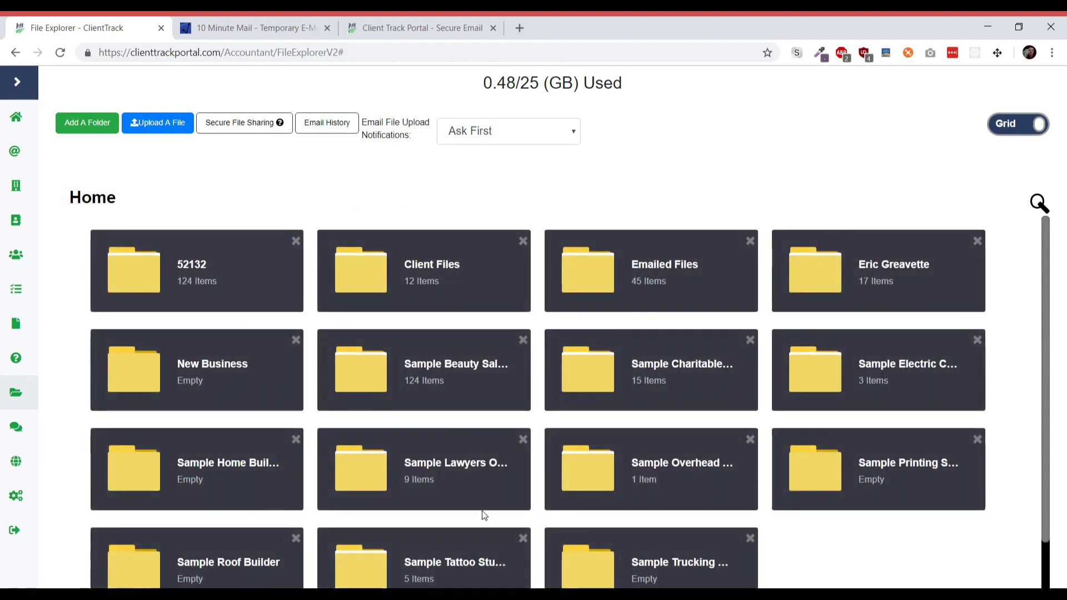